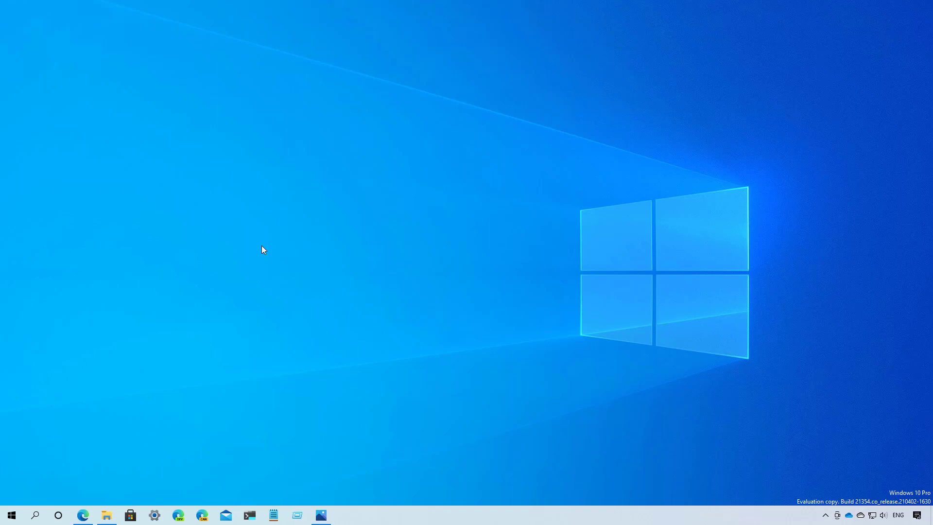
Step: Jump the Start menu's app list to the W section using the alphabet index
key(super)
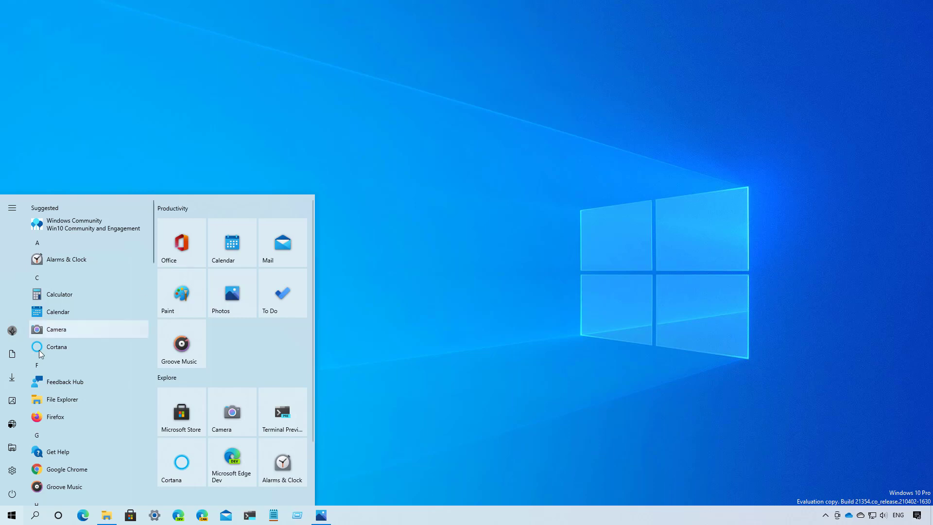
click(56, 366)
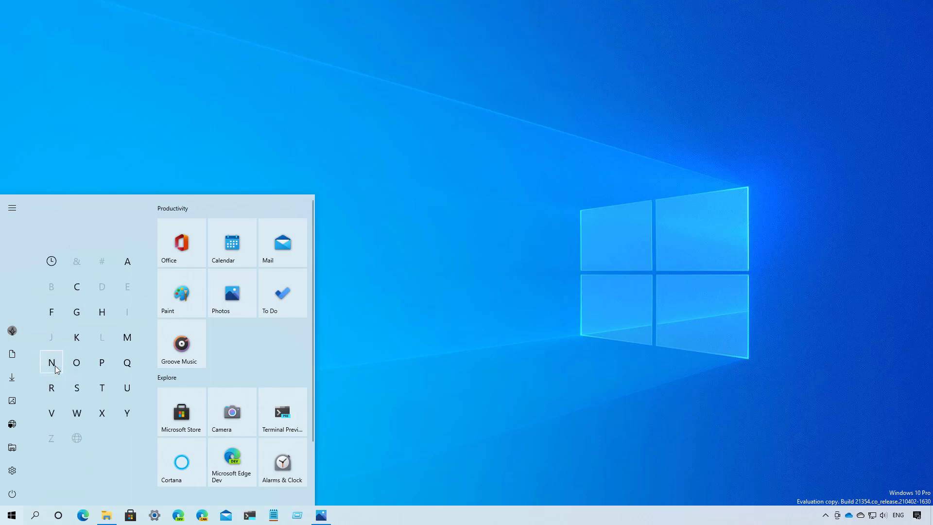
click(77, 413)
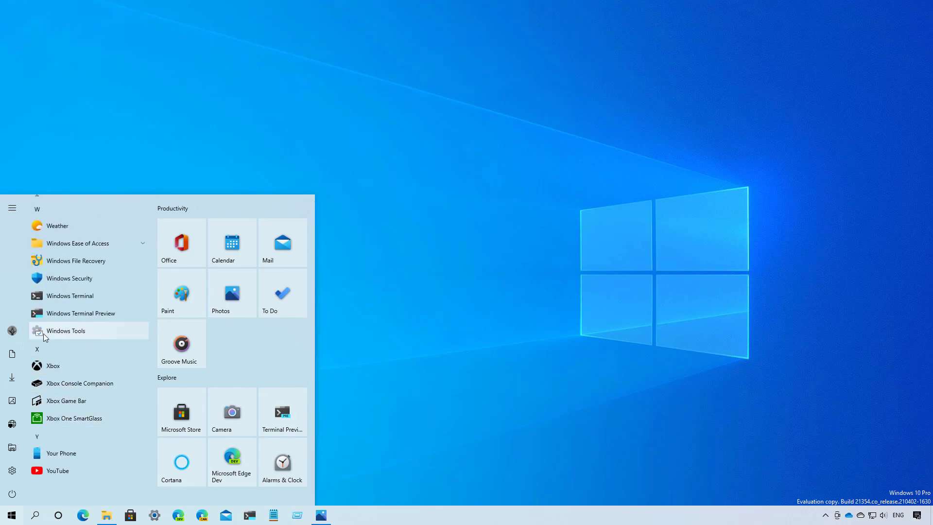
Step: Open Windows Tools from the W section, then minimize its Explorer window
click(43, 335)
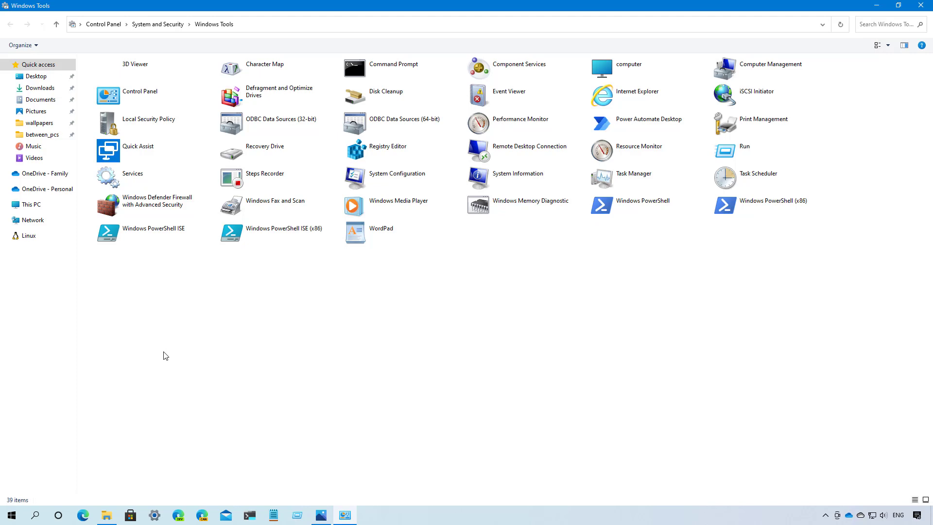
key(super)
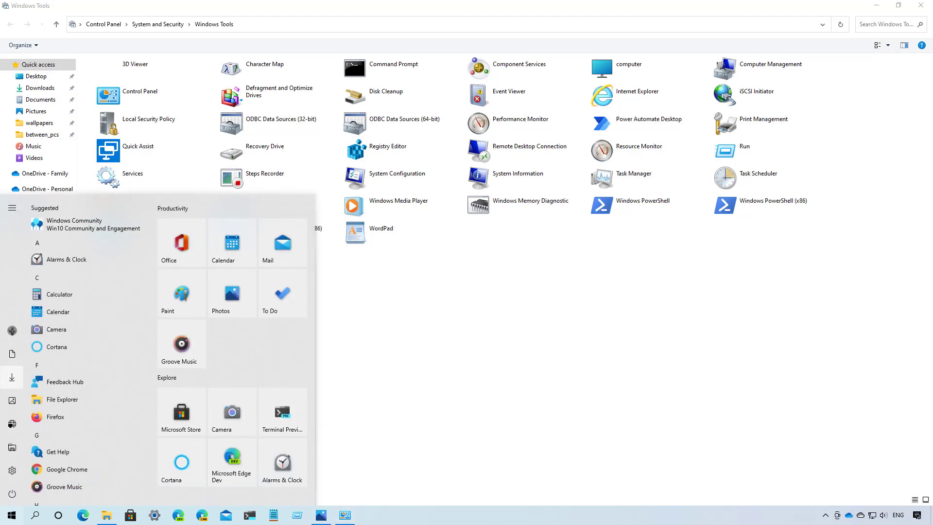
click(413, 359)
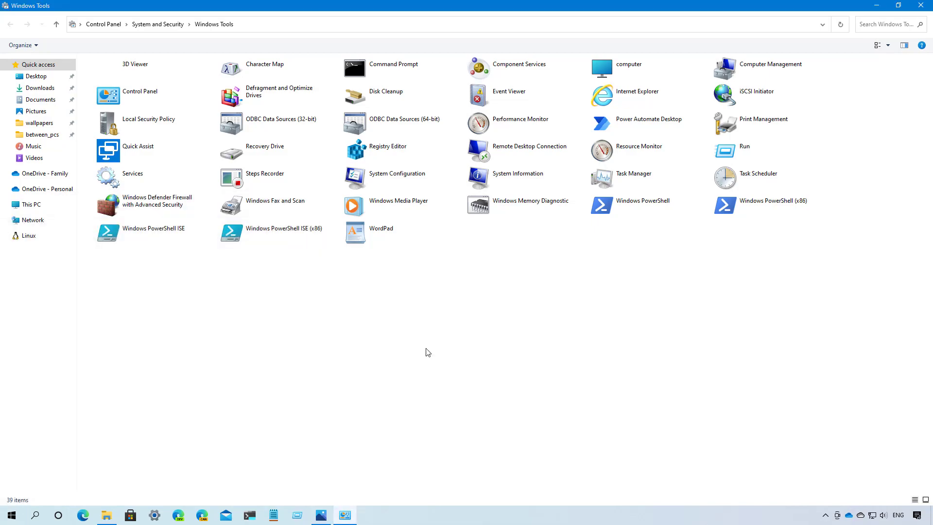
click(885, 7)
Step: Launch Paint, check About Paint showing version 10.2103.1.0, then close Paint
key(super)
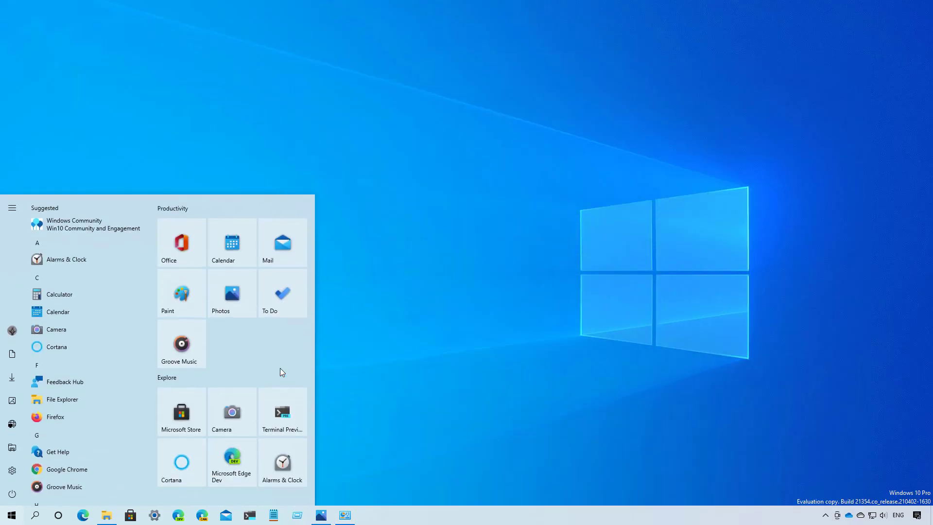
click(180, 294)
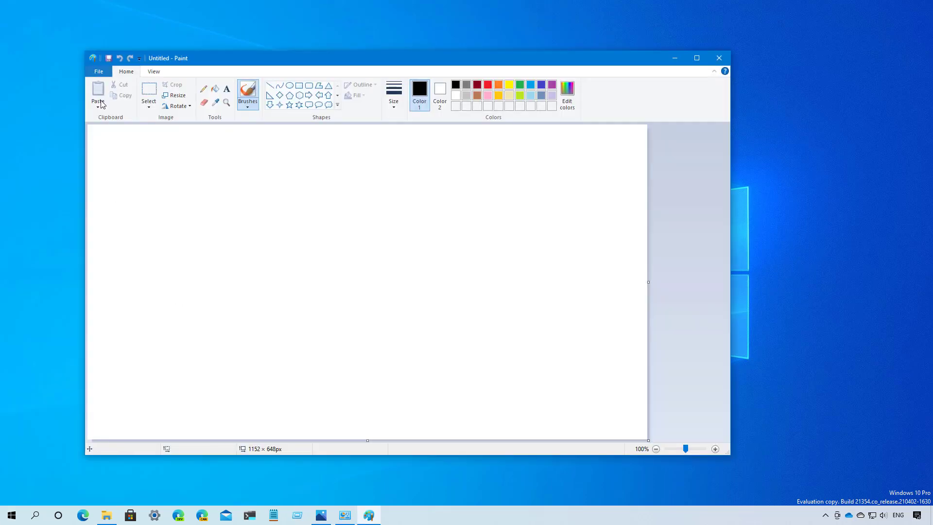
click(98, 71)
click(136, 286)
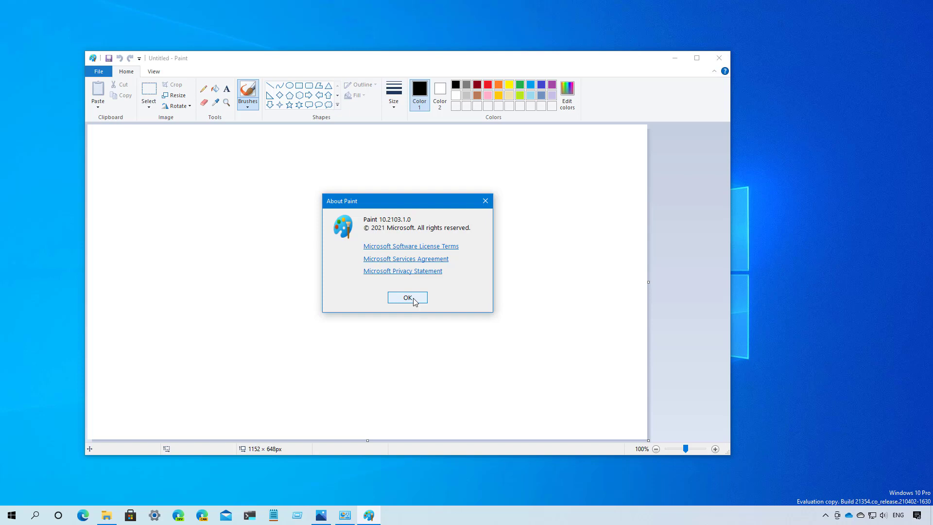
click(407, 297)
key(alt+F4)
Step: Launch Snipping Tool from the Start menu's S section
key(super)
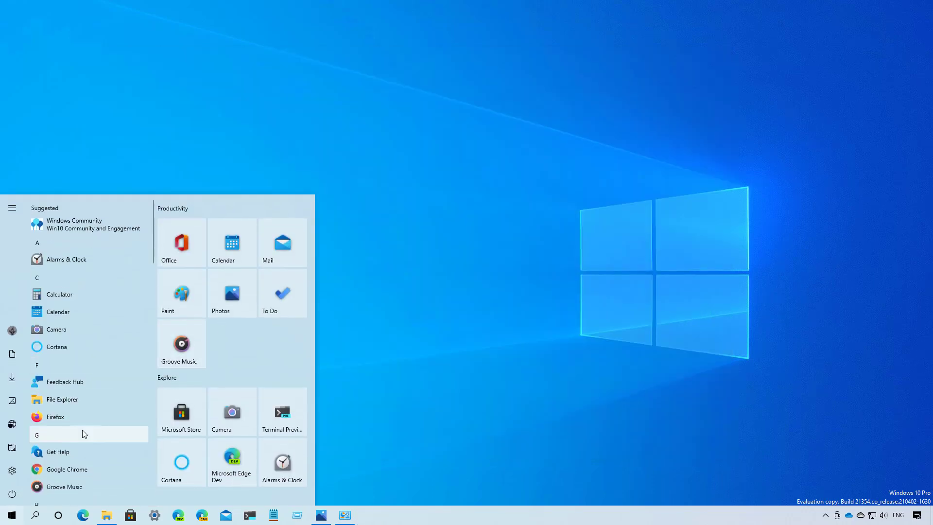
click(73, 435)
click(77, 389)
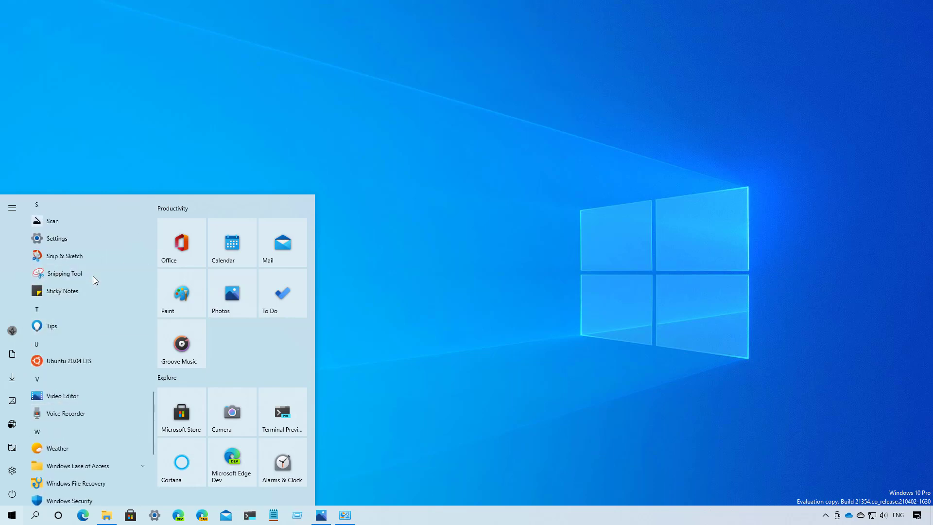
click(95, 281)
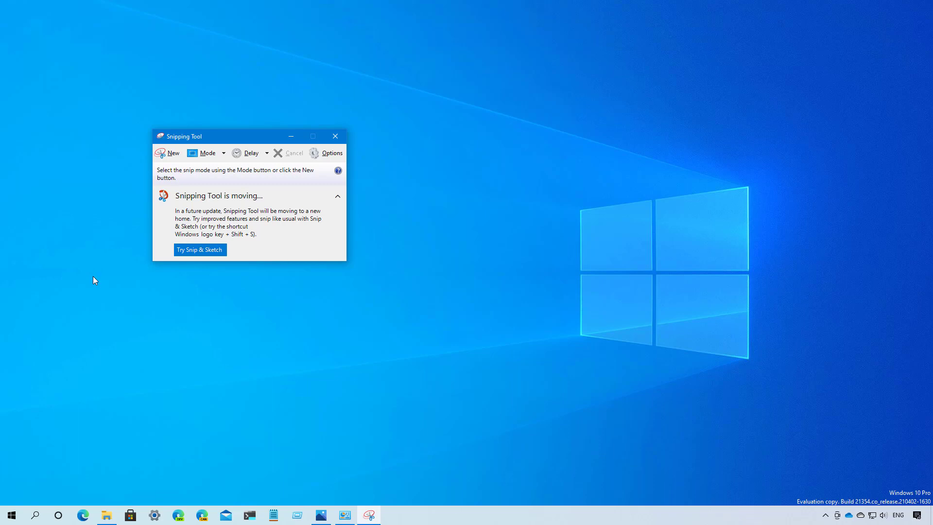
Step: Search 'sni' to open Snip & Sketch, then close it
key(super)
text(sni)
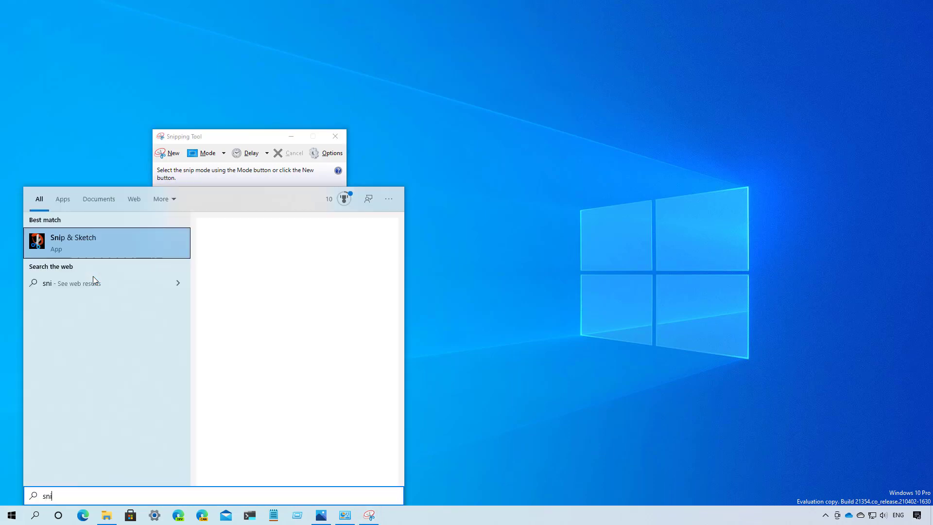
click(108, 243)
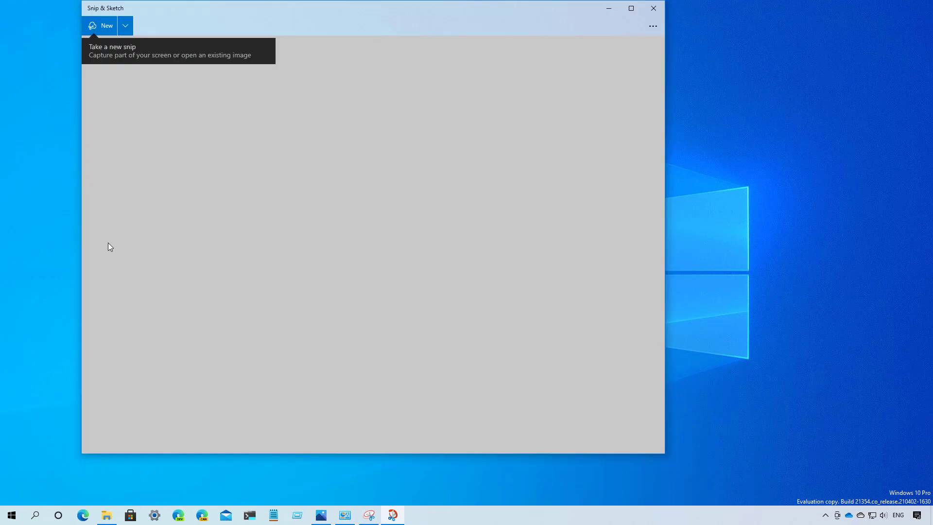
drag(325, 8, 323, 30)
key(alt+F4)
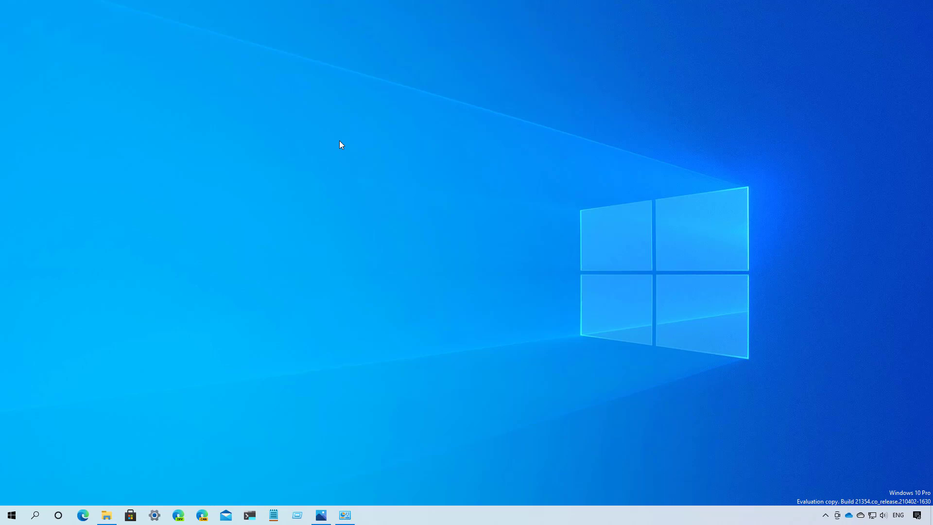
Step: Jump the Start menu's app list back to the S section
key(super)
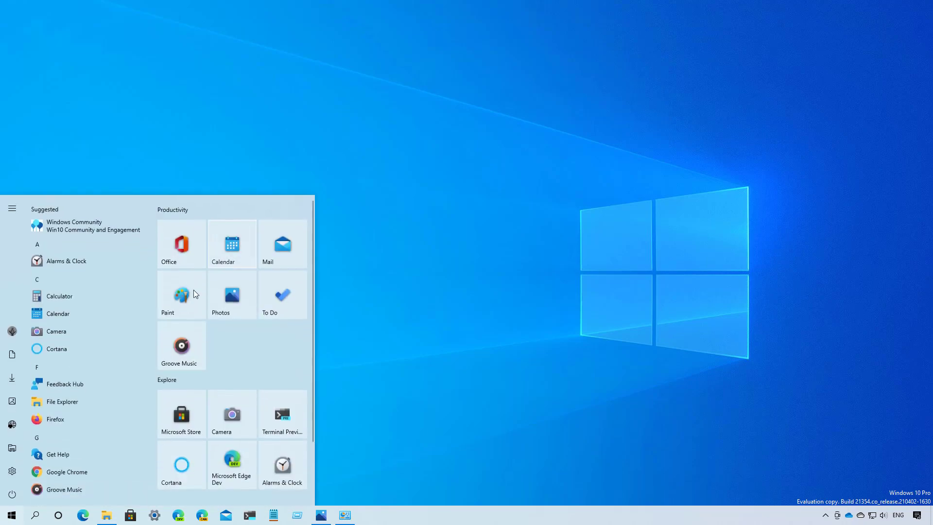
click(88, 364)
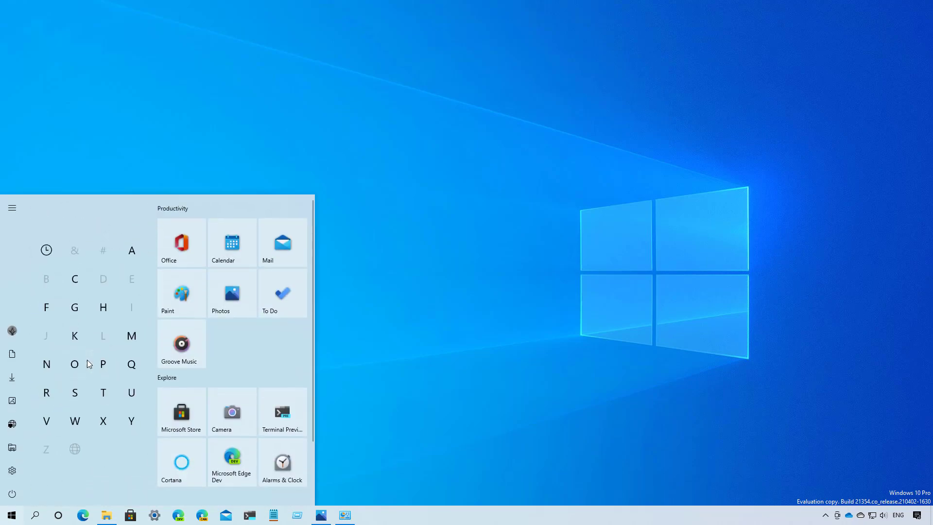
click(75, 391)
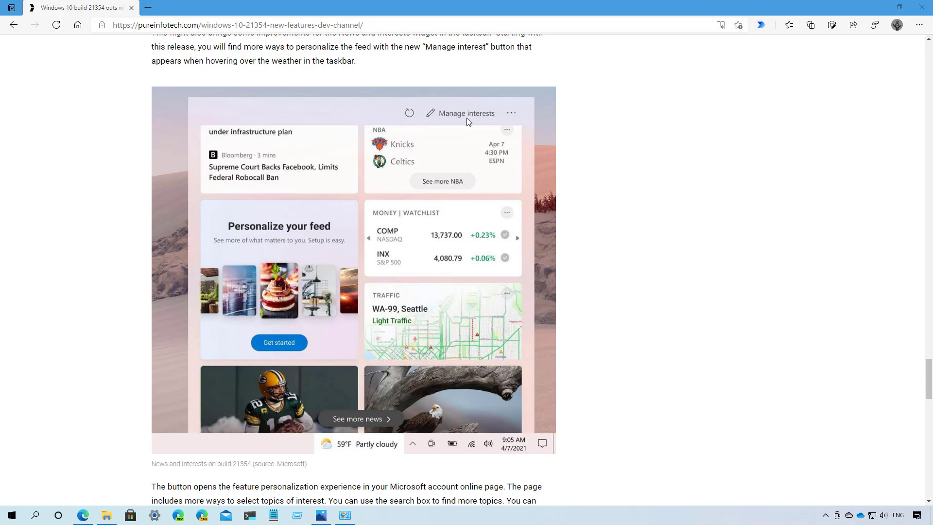
Step: Hide the Edge article with Win+D to reveal the empty desktop
key(super+d)
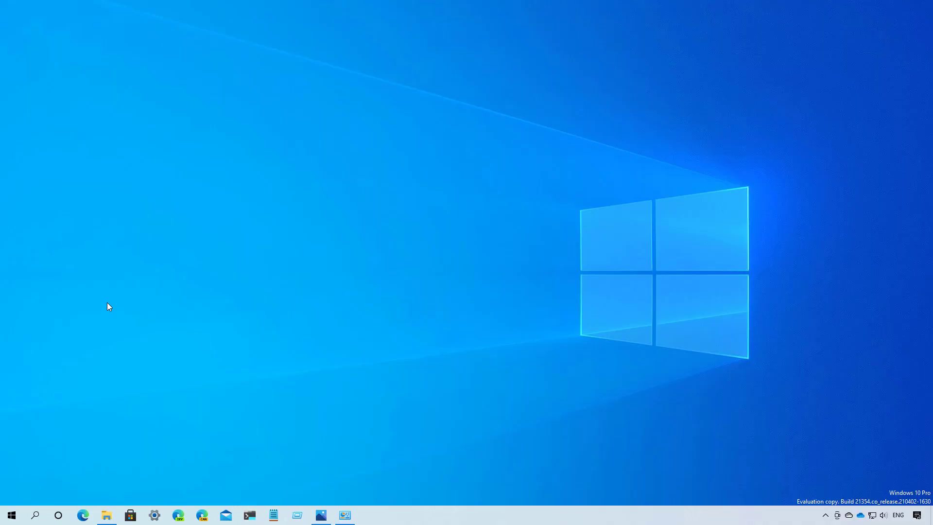
Step: Restore the window from the taskbar to show Settings' Bluetooth & other devices page
click(321, 516)
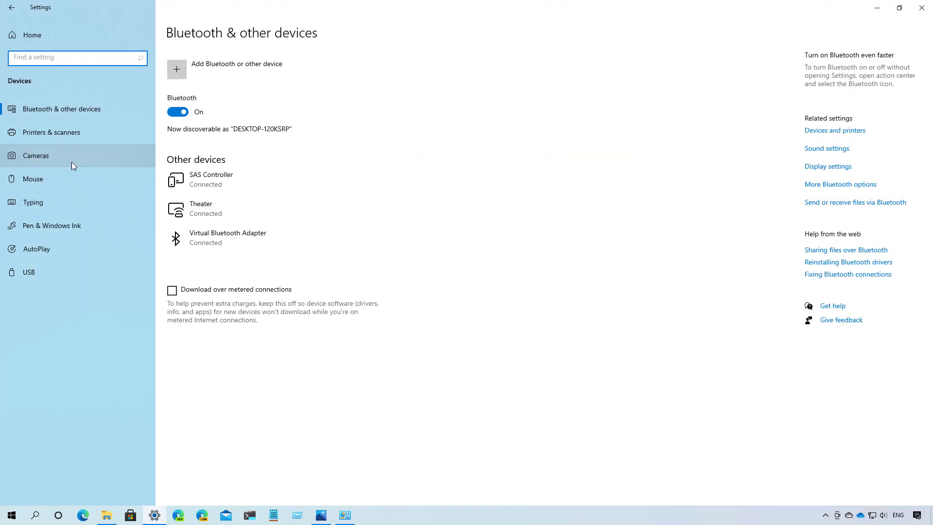
Step: Open Cameras, view the c922 Pro Stream Webcam's default image settings, and go back
click(72, 159)
click(383, 159)
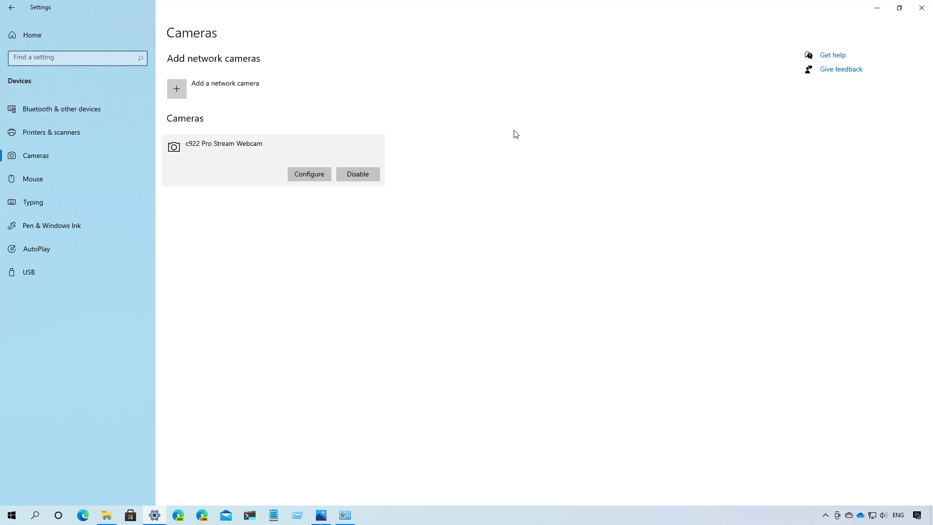
click(313, 176)
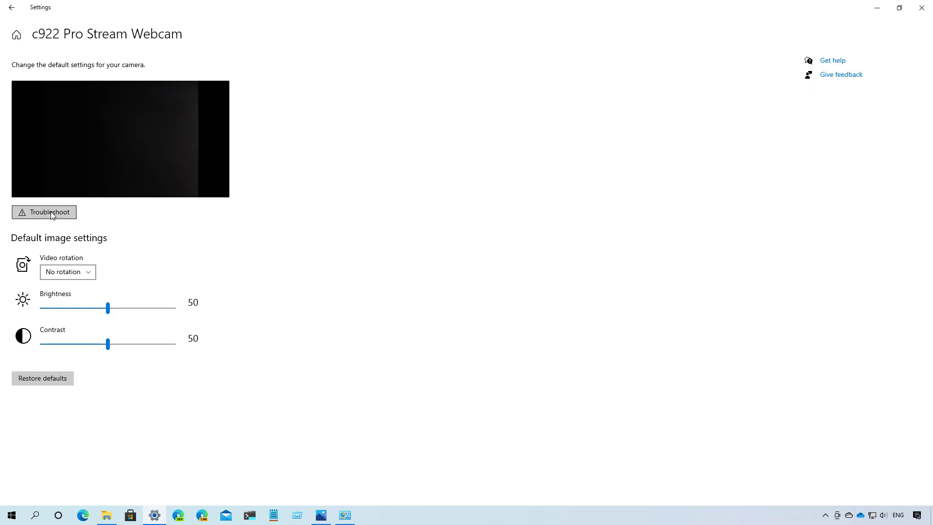
click(12, 7)
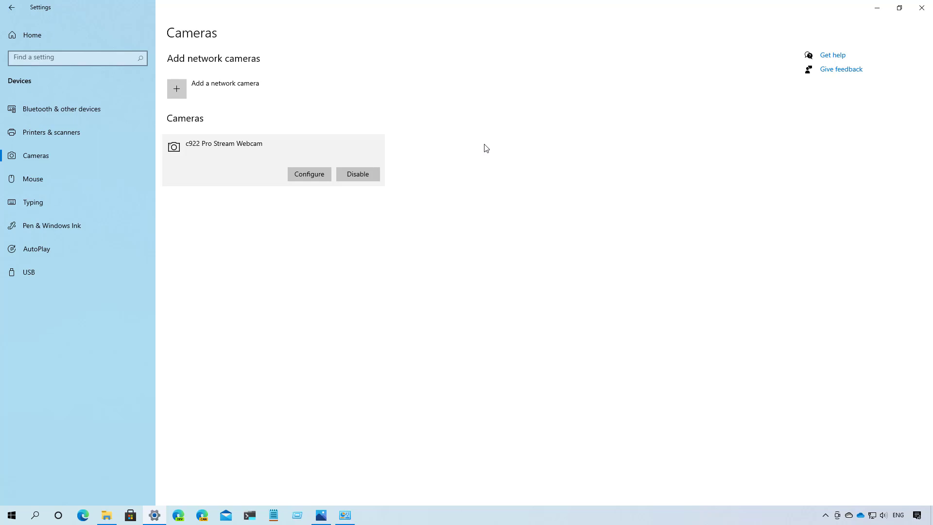
Step: Inspect the c922 webcam under Imaging devices in Device Manager, then close it
right_click(20, 514)
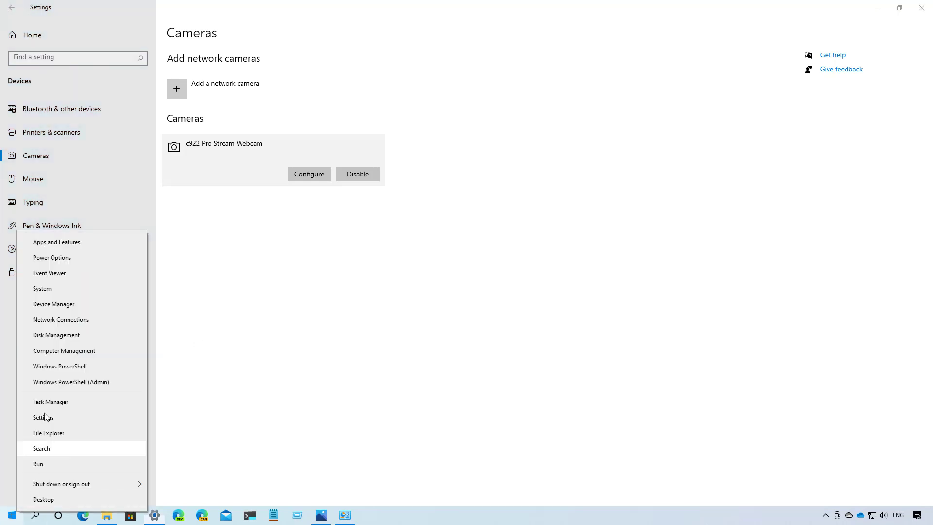
click(73, 306)
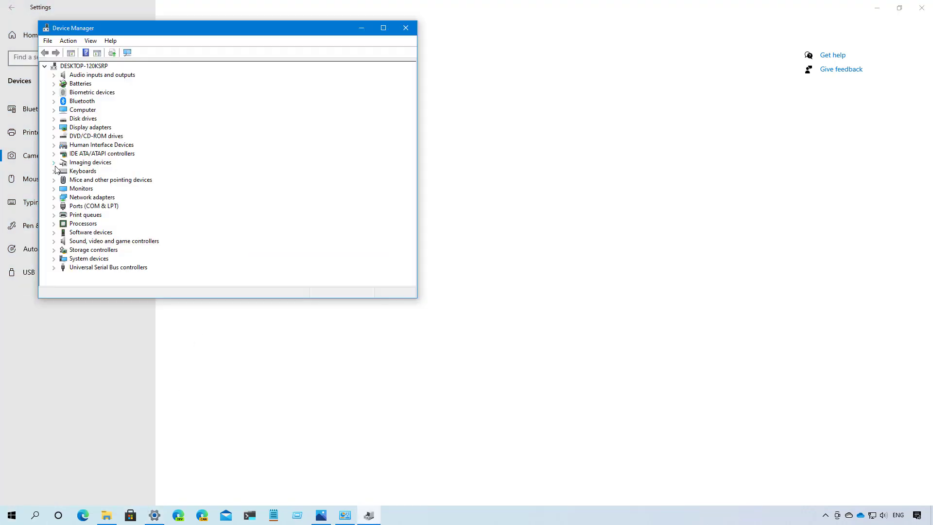
click(53, 163)
right_click(115, 172)
click(406, 28)
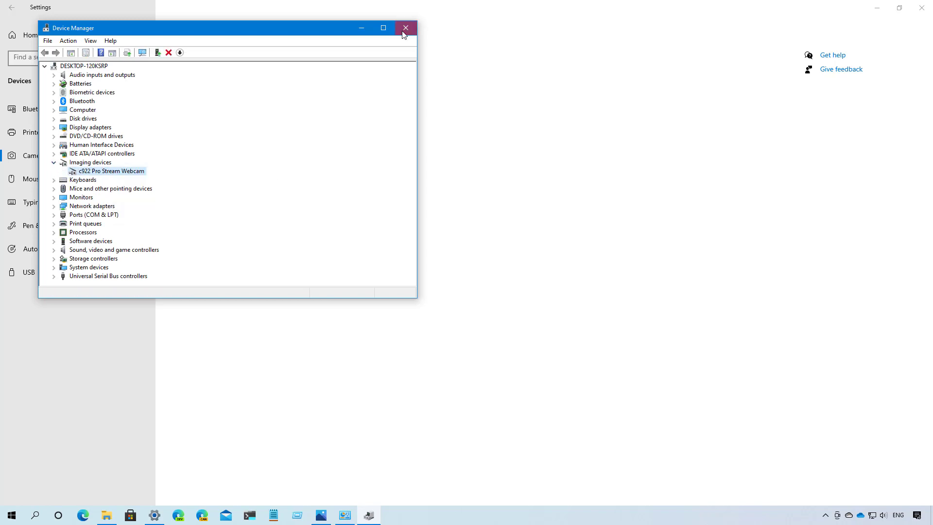
click(406, 28)
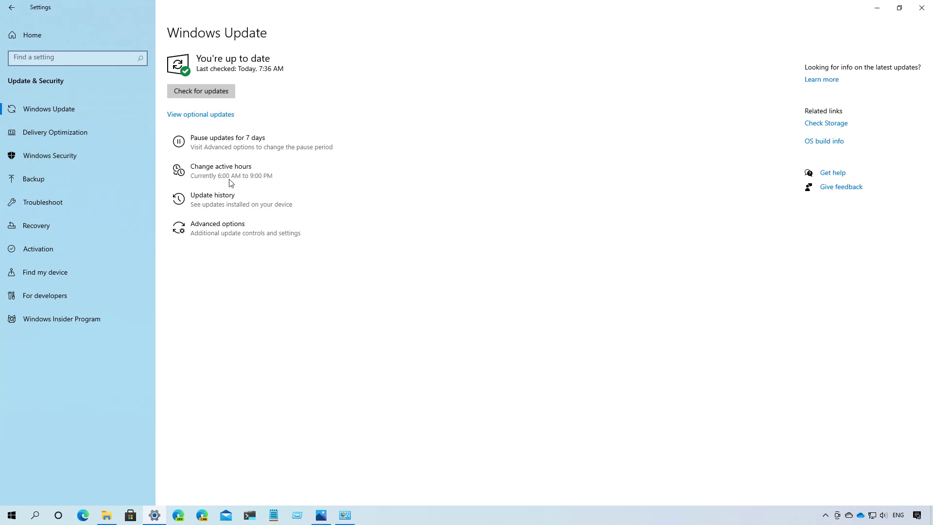
Step: Review active hours (automatic, 6:00 AM–9:00 PM), then close Settings
click(200, 180)
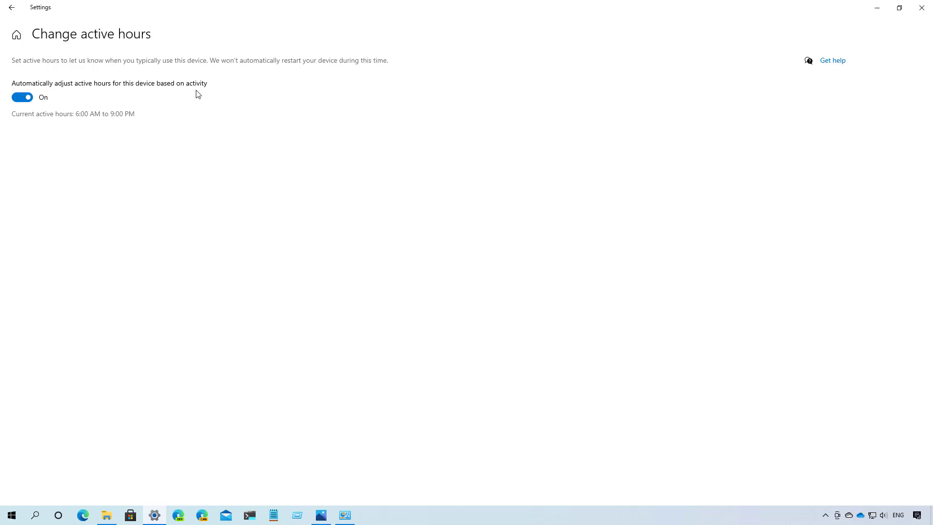
click(923, 8)
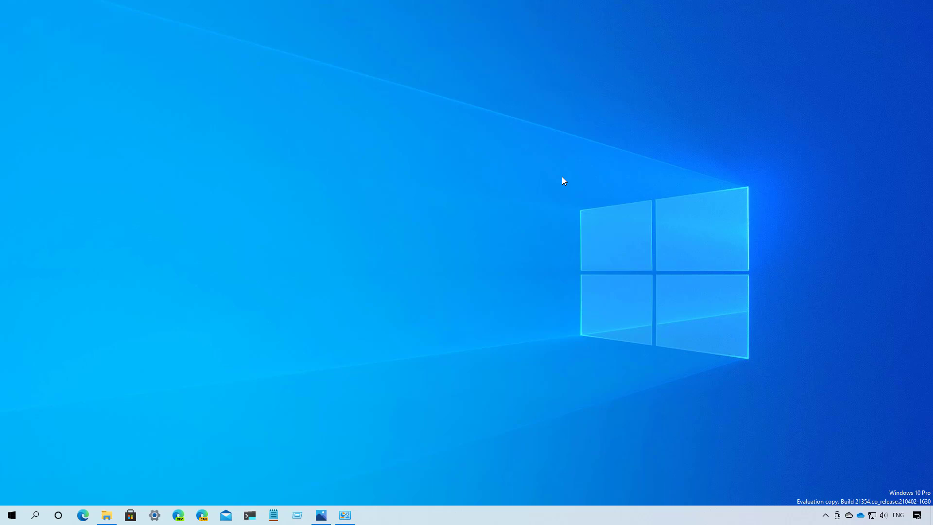
Step: Browse File Explorer's Linux entry into Ubuntu-20.04 at \\wsl.localhost\Ubuntu-20.04
click(106, 515)
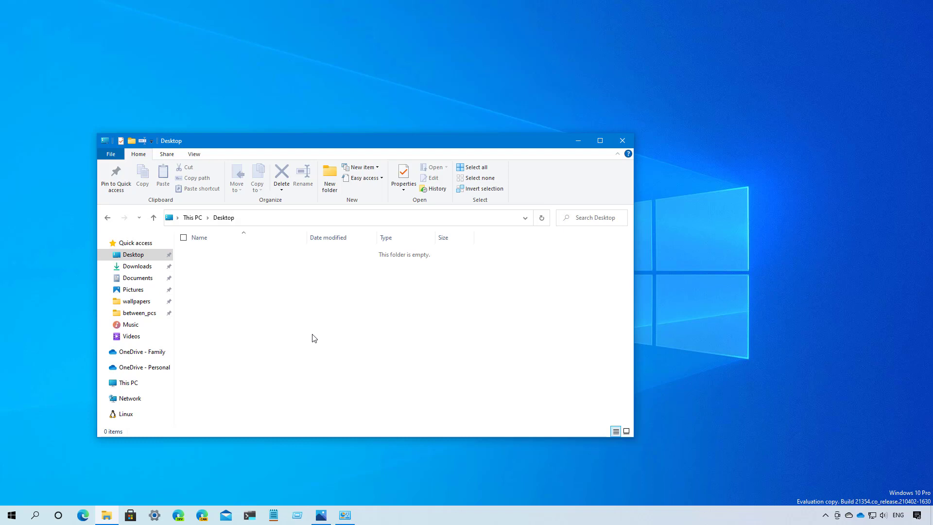
click(135, 414)
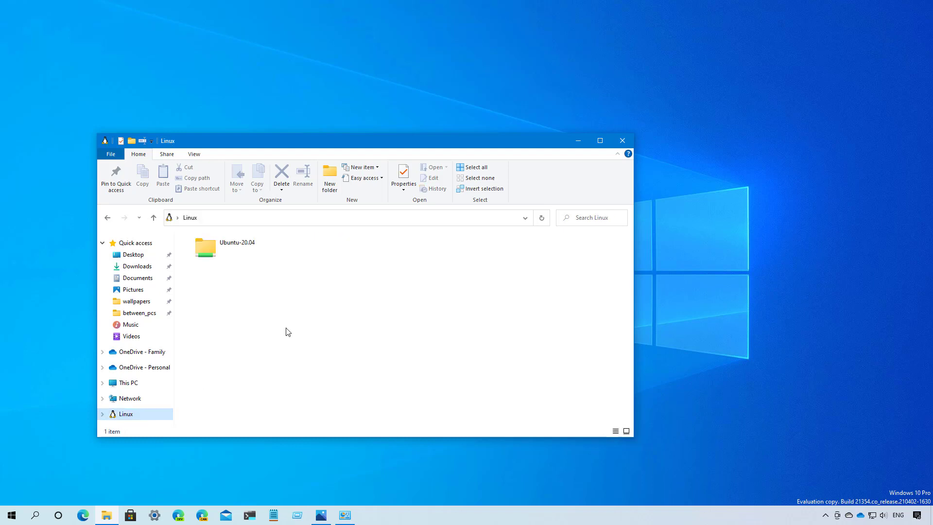
click(238, 247)
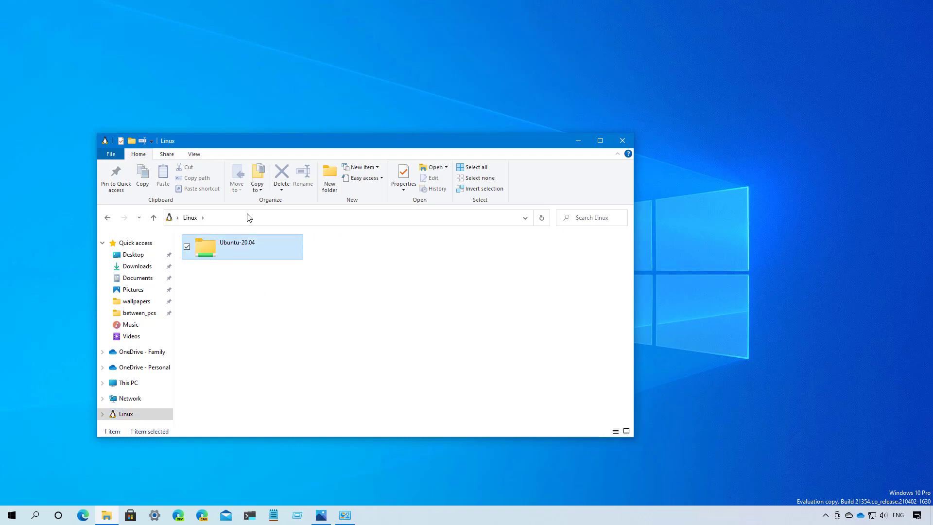
click(246, 217)
double_click(245, 240)
click(265, 221)
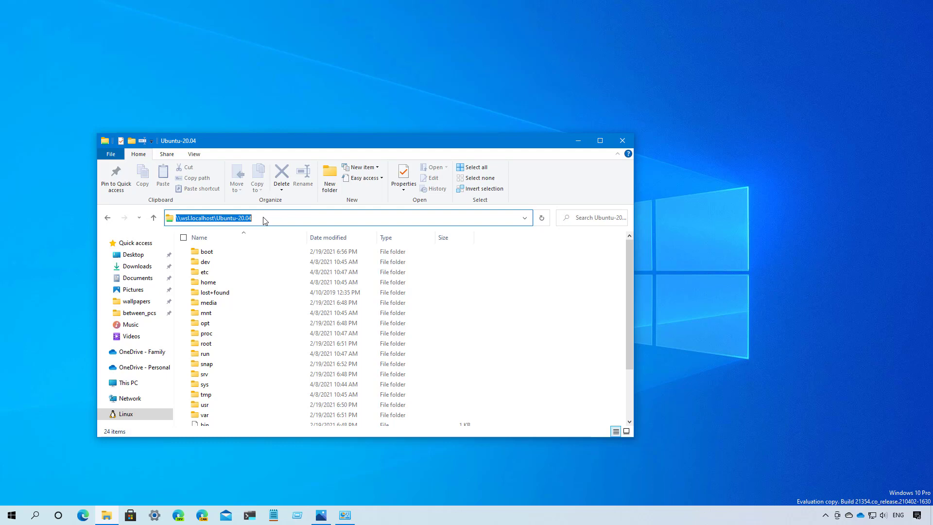
click(578, 143)
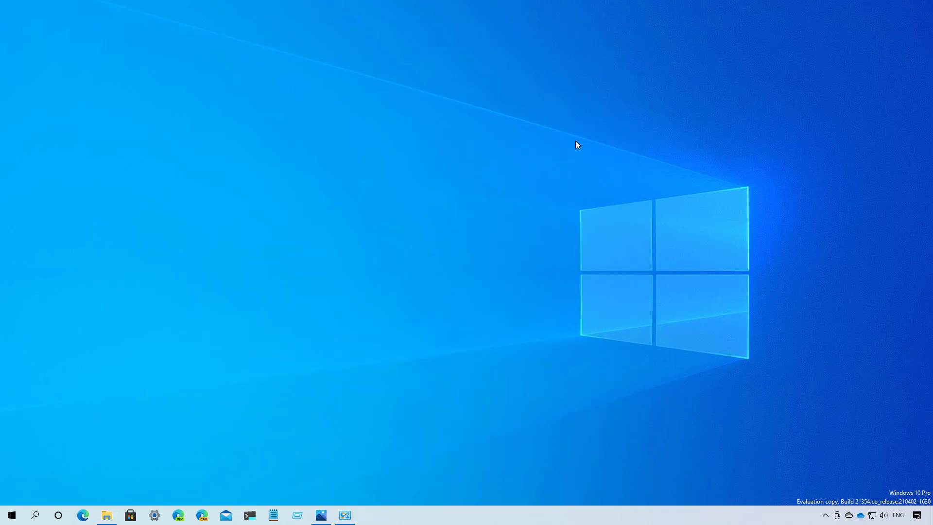